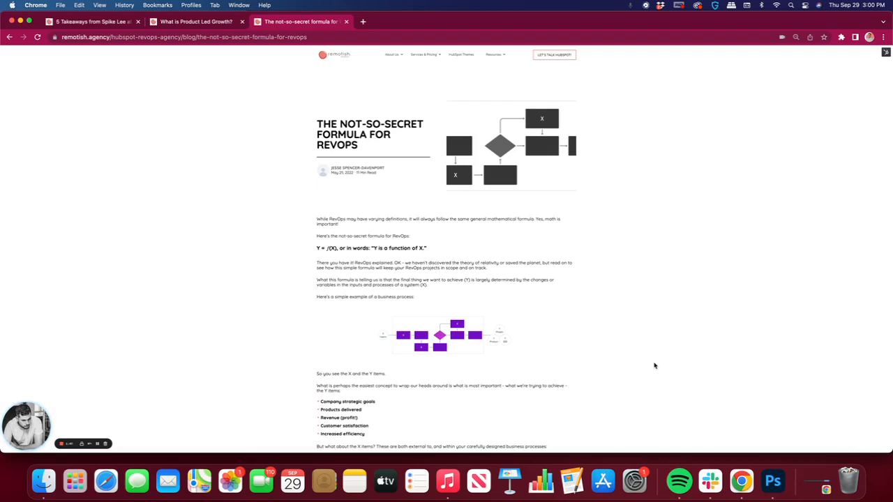
Step: Open the header image of the Spike Lee blog post in its own browser tab and view it full size
click(77, 28)
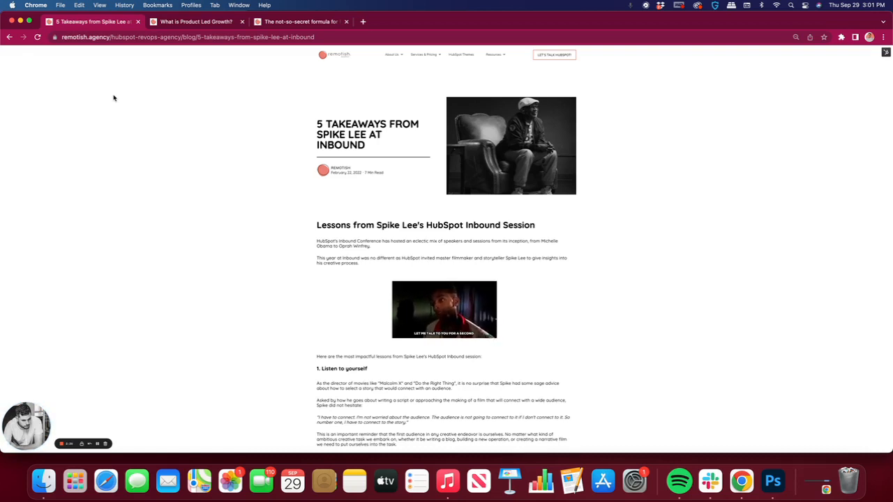
right_click(538, 138)
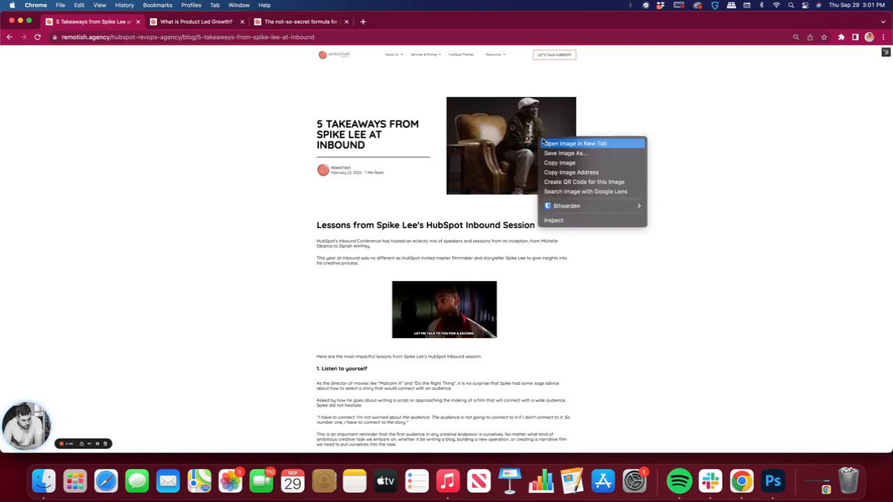
click(163, 132)
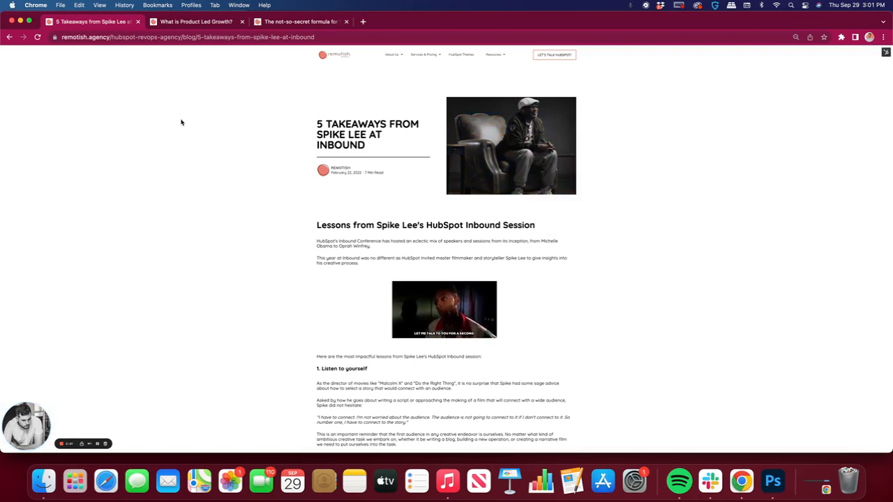
right_click(478, 152)
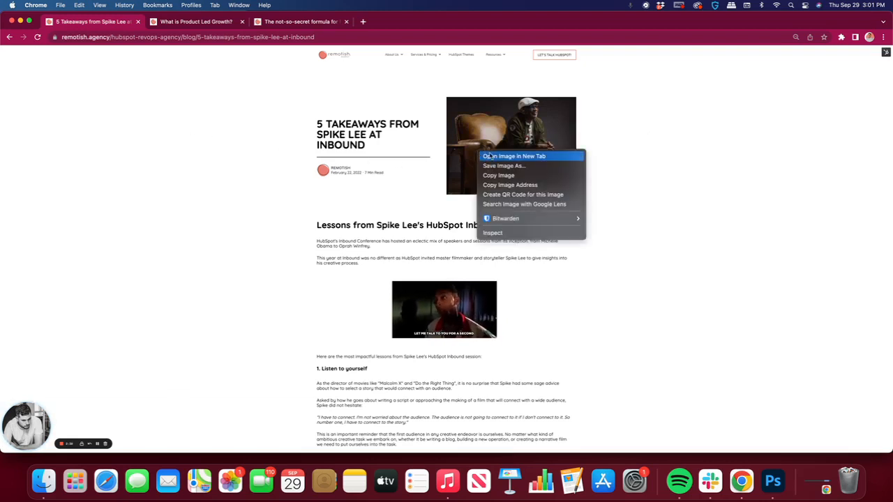
click(498, 156)
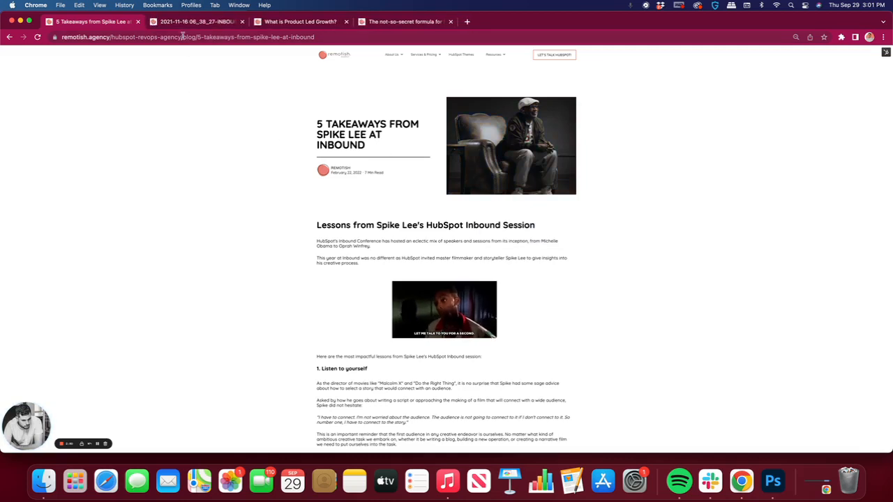
click(185, 23)
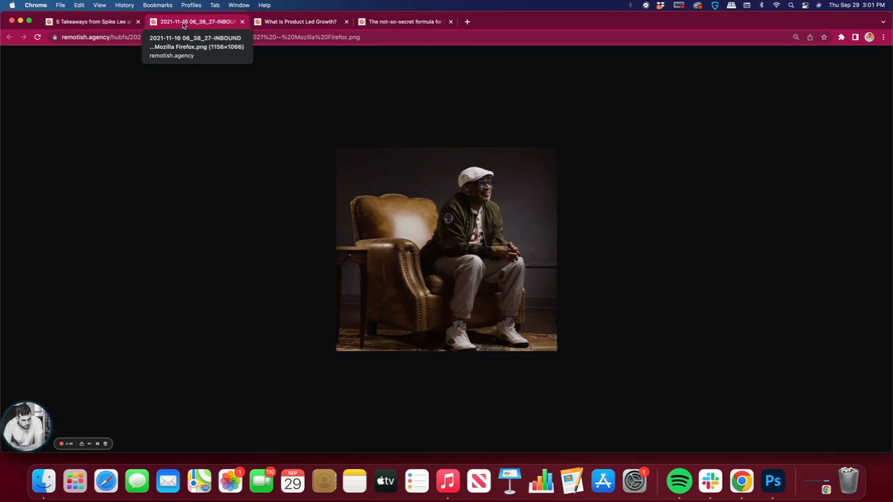
Step: Open the header image of the "What is Product Led Growth?" post in its own browser tab and view it
click(264, 21)
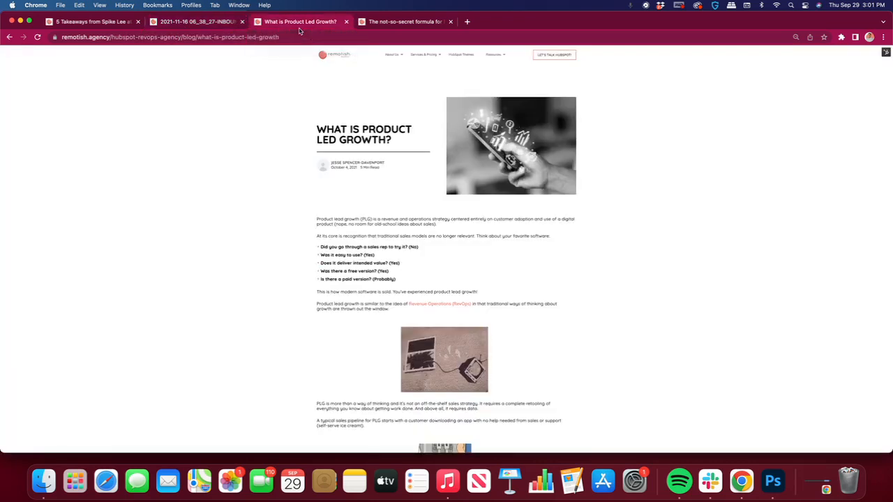
right_click(539, 180)
click(555, 180)
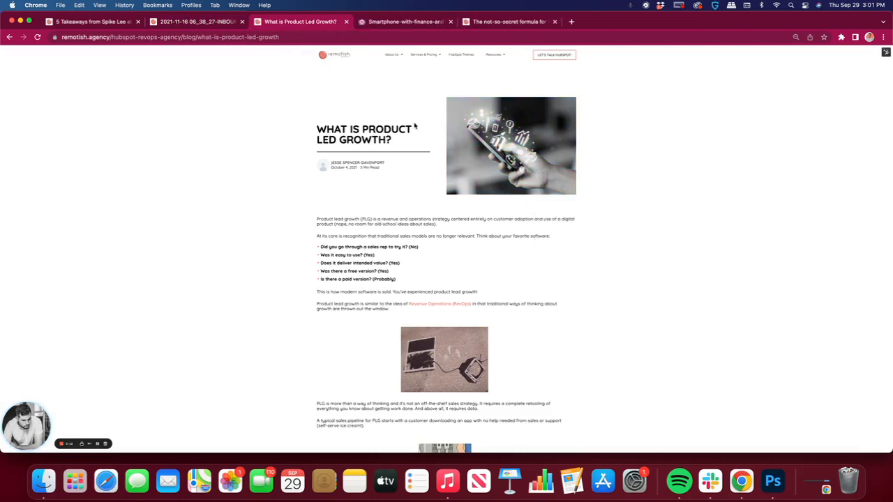
click(377, 23)
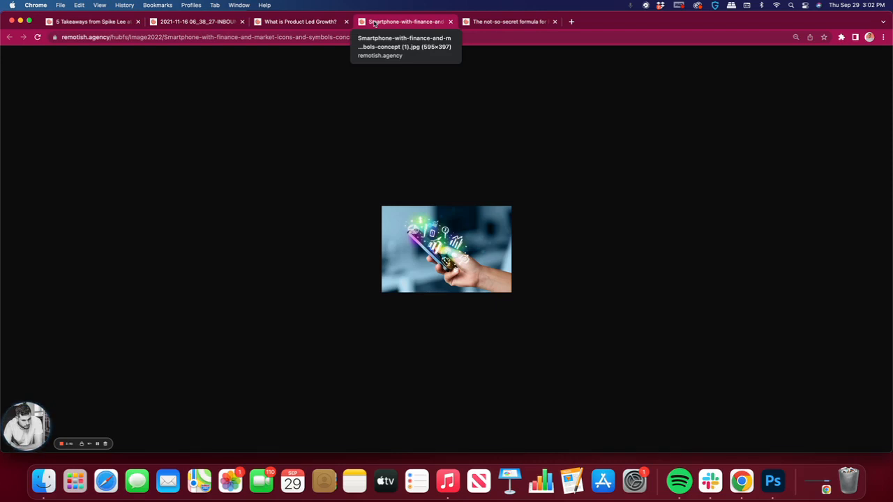
Step: Open the header image of the "The Not-So-Secret Formula for RevOps" post in its own browser tab and view it
click(517, 22)
right_click(546, 129)
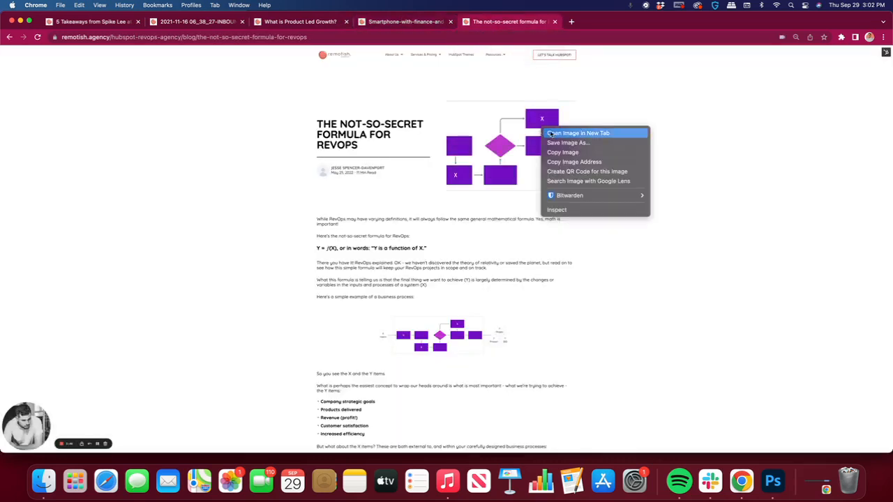
click(559, 134)
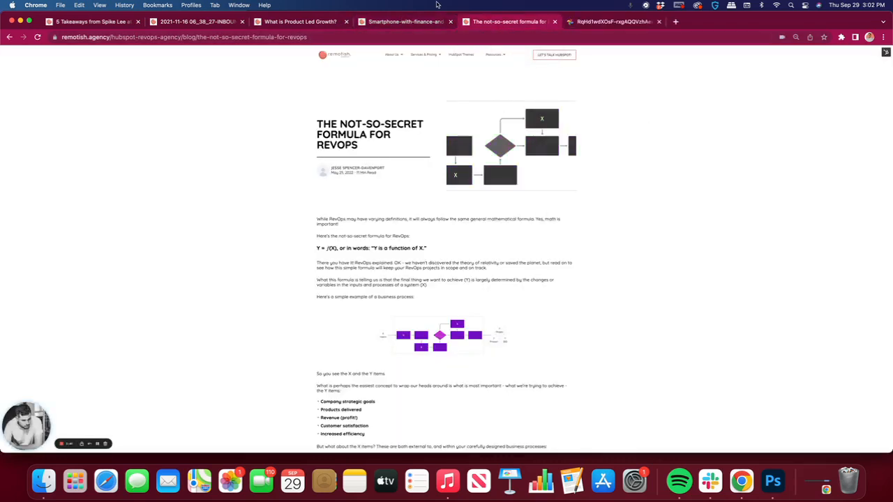
click(593, 22)
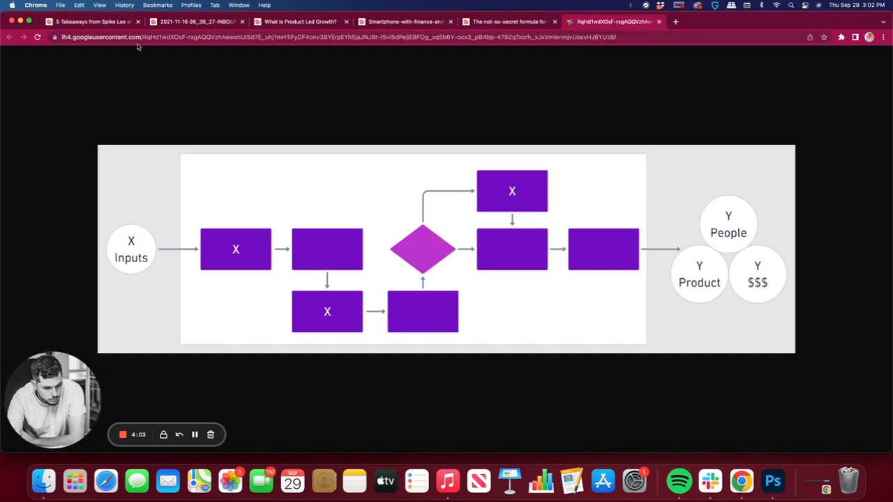
Step: Inspect the header image of the Spike Lee post in the developer tools to read its rendered dimensions
click(91, 25)
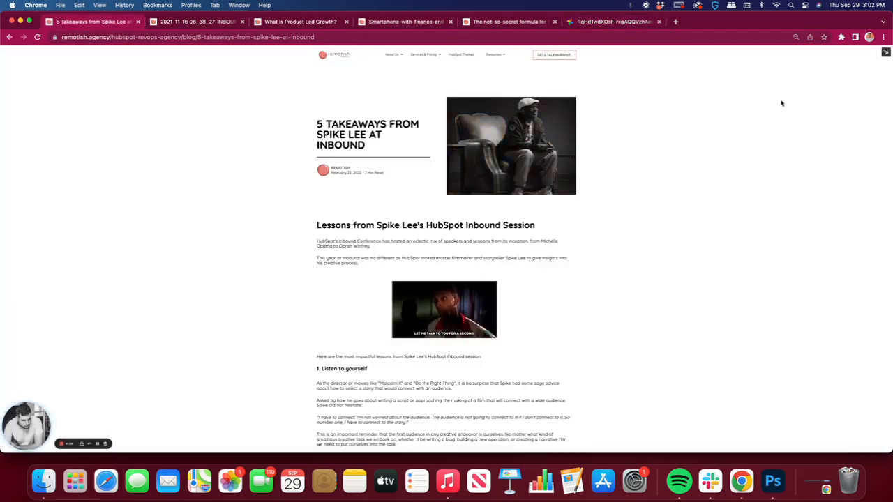
right_click(488, 116)
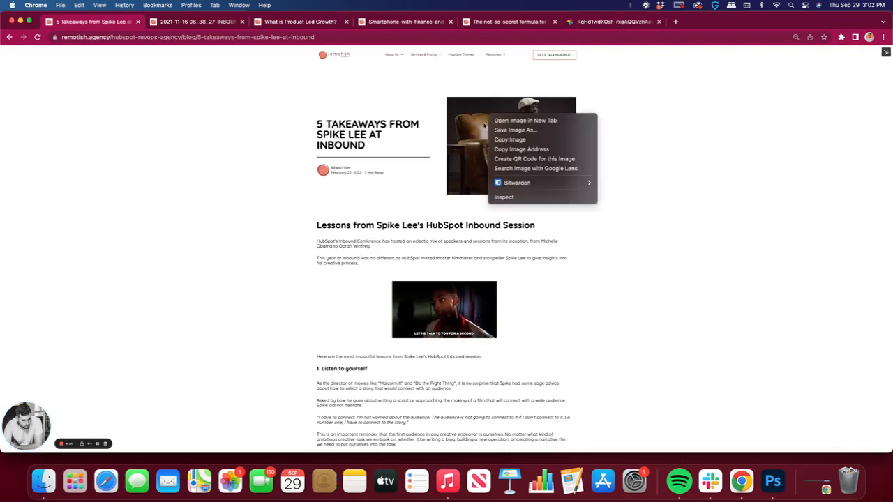
click(533, 198)
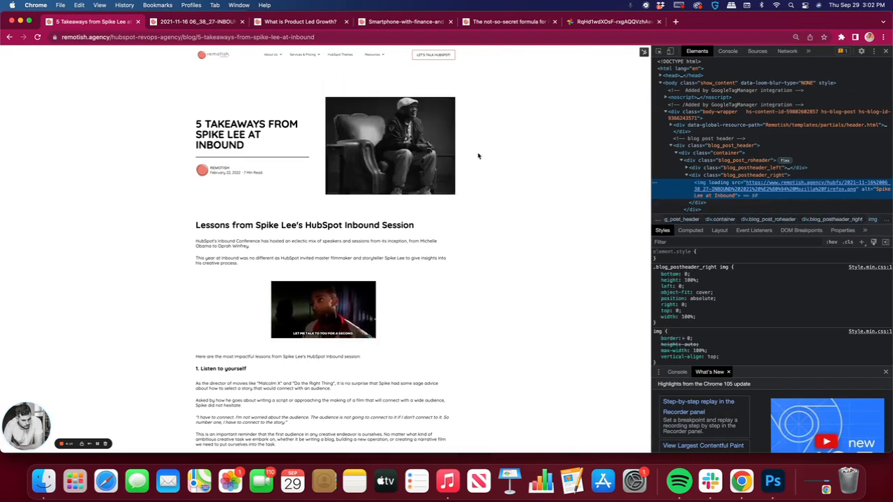
mouse_move(727, 191)
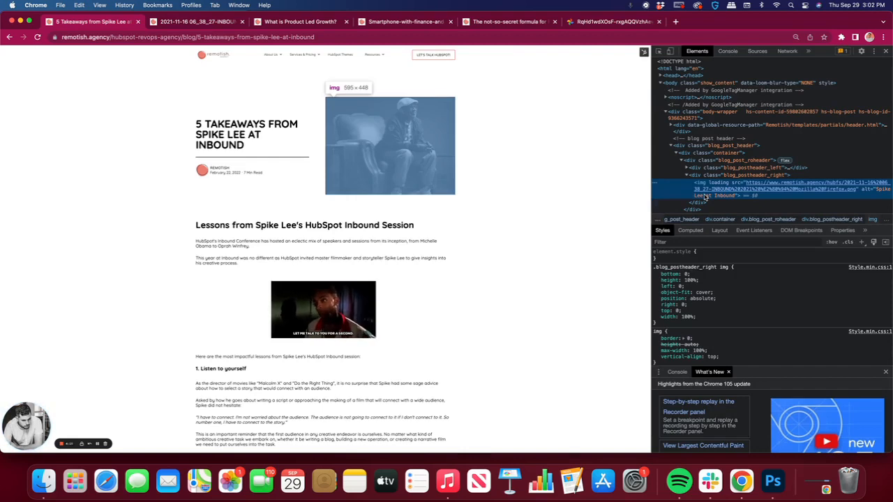
Step: Look at the full-size smartphone image for comparison and return to the inspected Spike Lee post
click(489, 23)
click(427, 27)
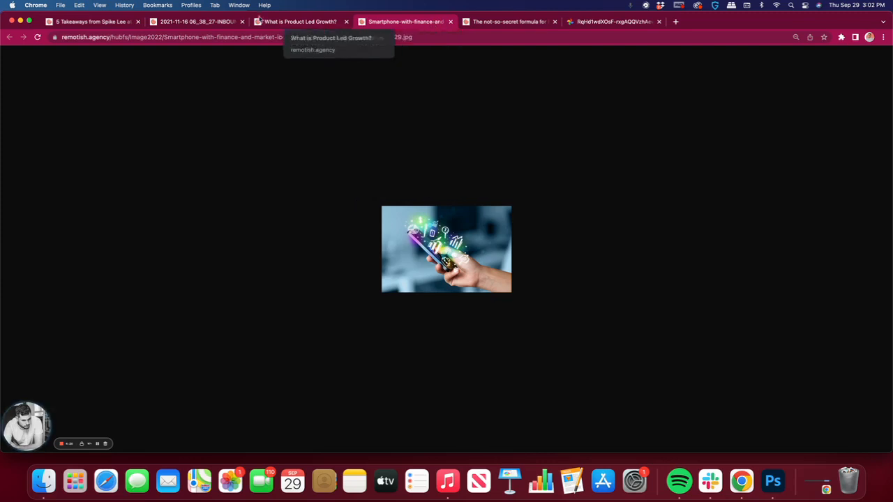
click(111, 25)
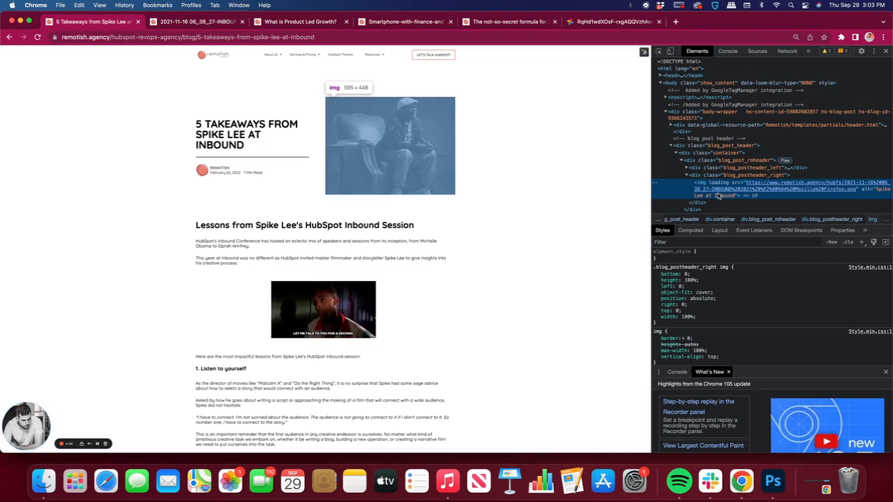
Step: Switch to Photoshop, enlarge its window to fill the screen and start a new document
click(773, 482)
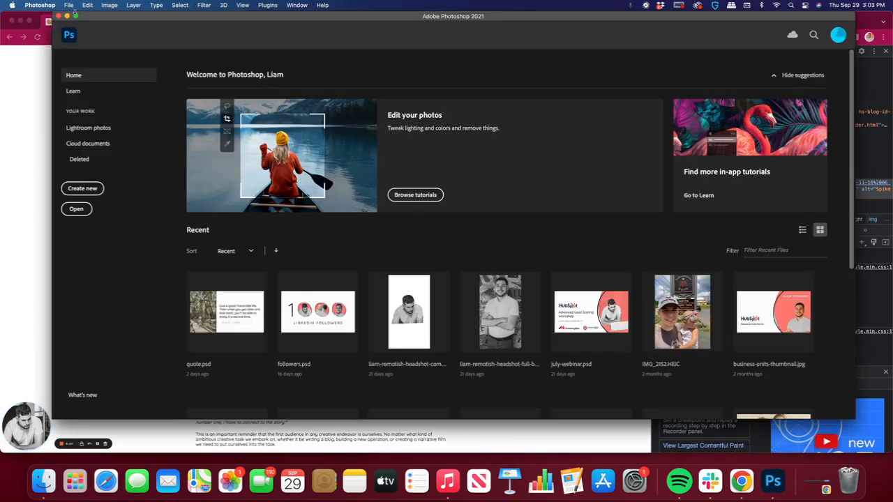
click(65, 16)
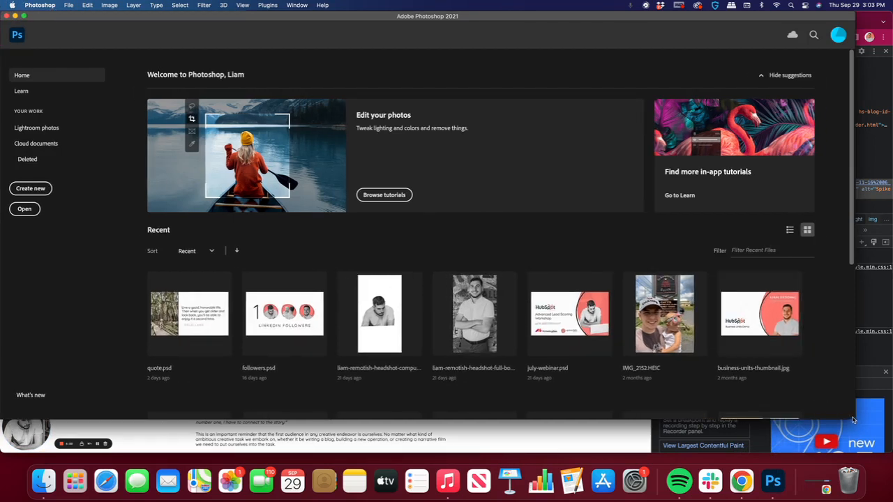
drag(856, 422, 892, 463)
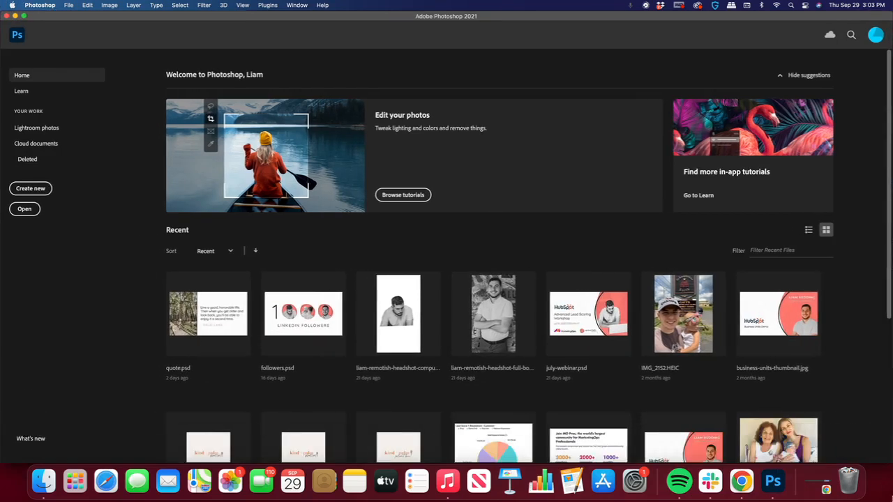
click(26, 192)
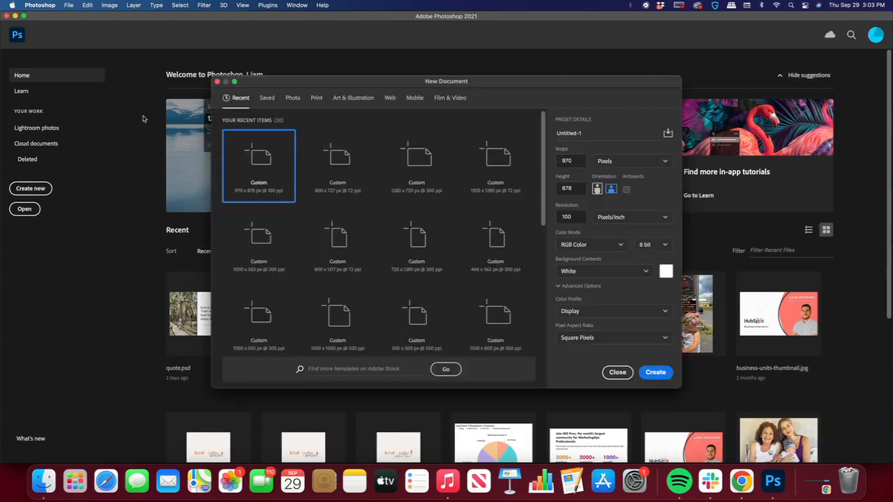
Step: Recheck the header image's rendered size in Chrome and set the new Photoshop document to 595 pixels wide by 448 pixels high
click(743, 486)
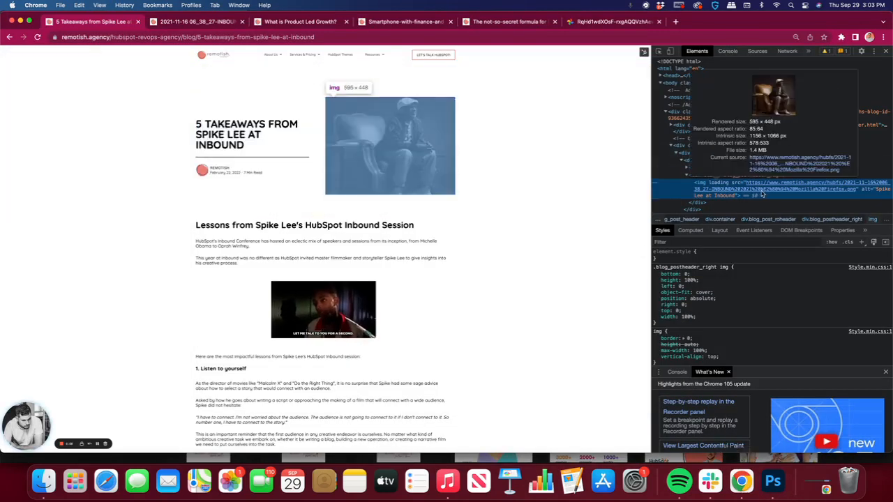
click(773, 481)
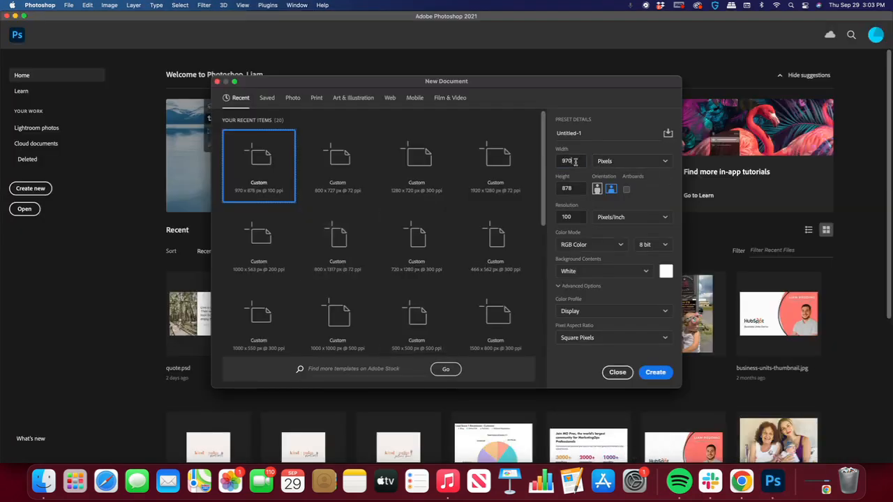
drag(576, 161, 549, 159)
text(595)
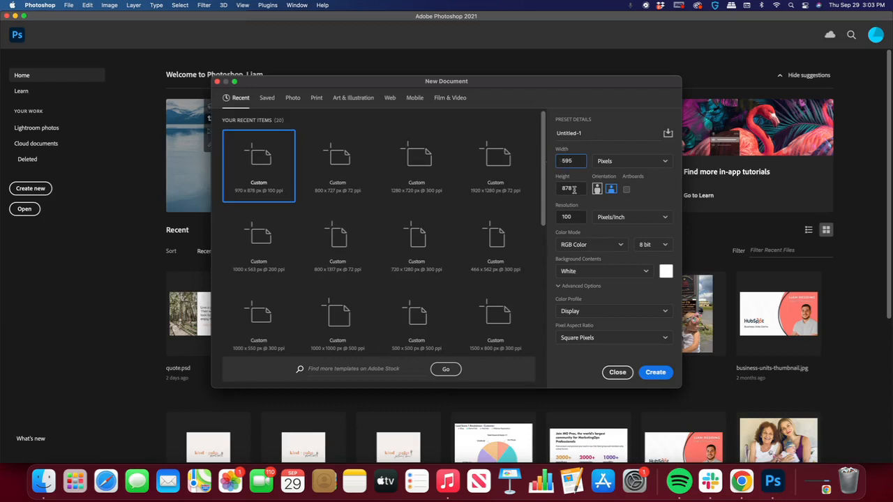
drag(573, 189, 539, 188)
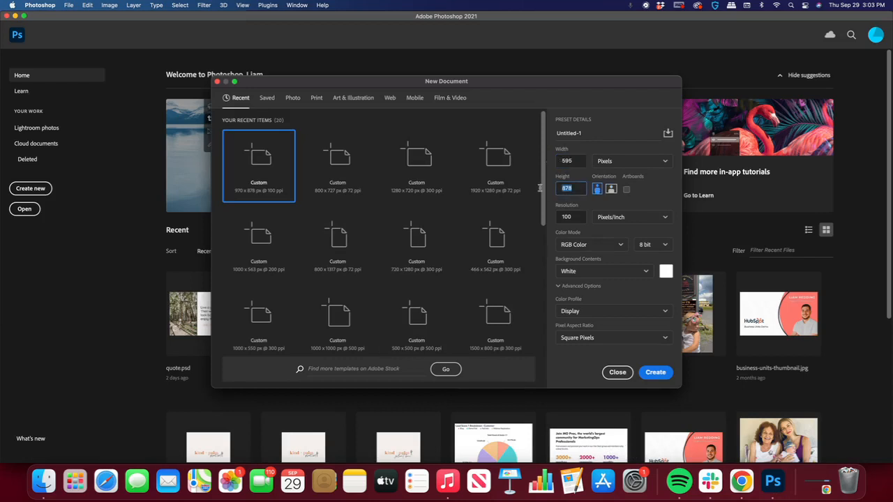
text(448)
key(Tab)
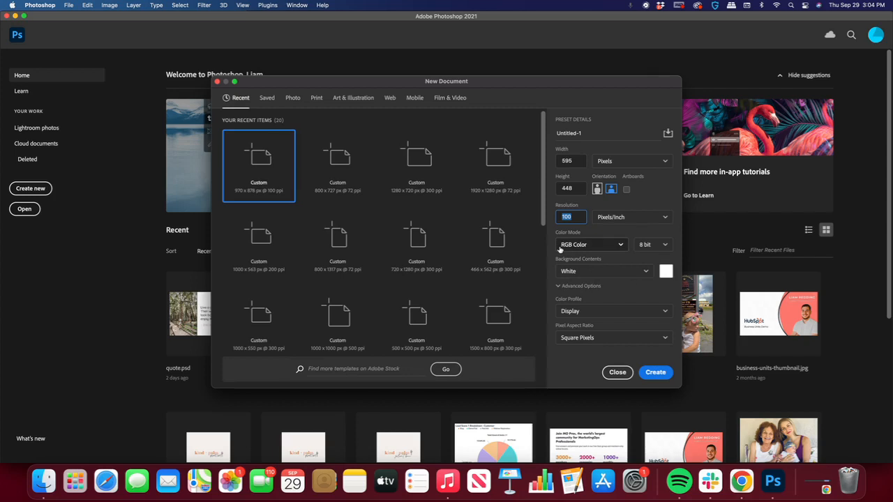
Step: Review the color mode options, keep RGB Color and create the document
click(570, 248)
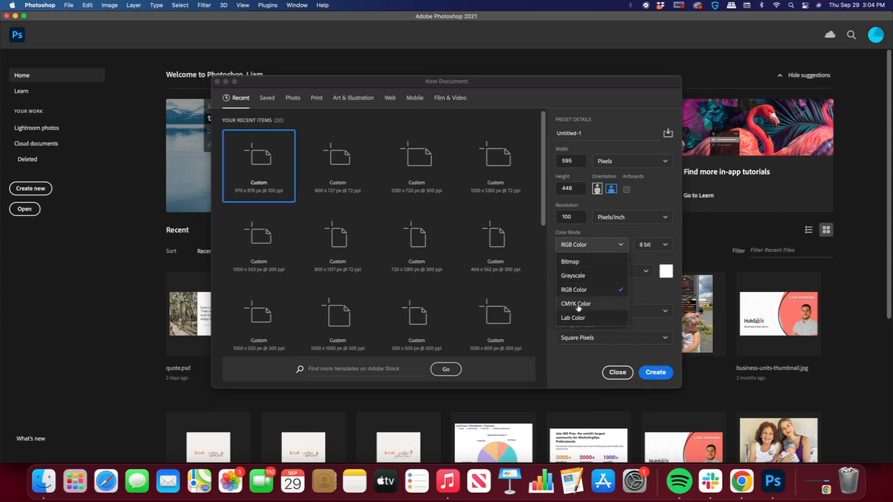
click(572, 371)
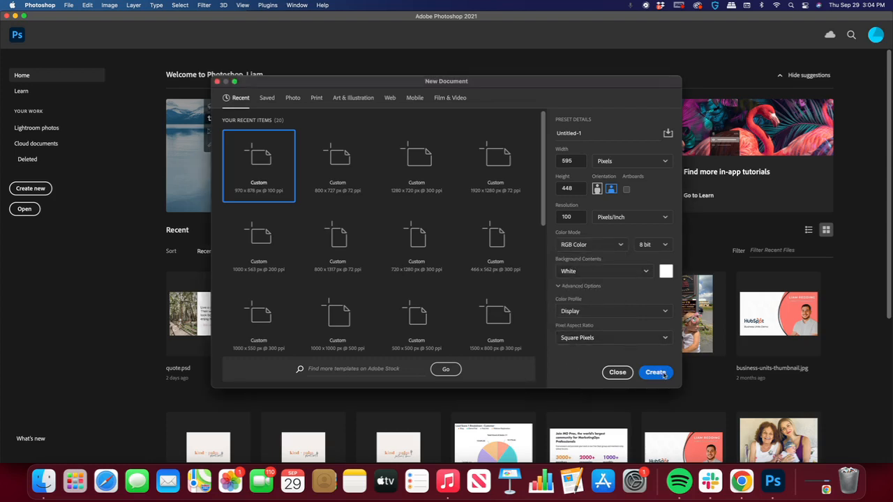
click(658, 372)
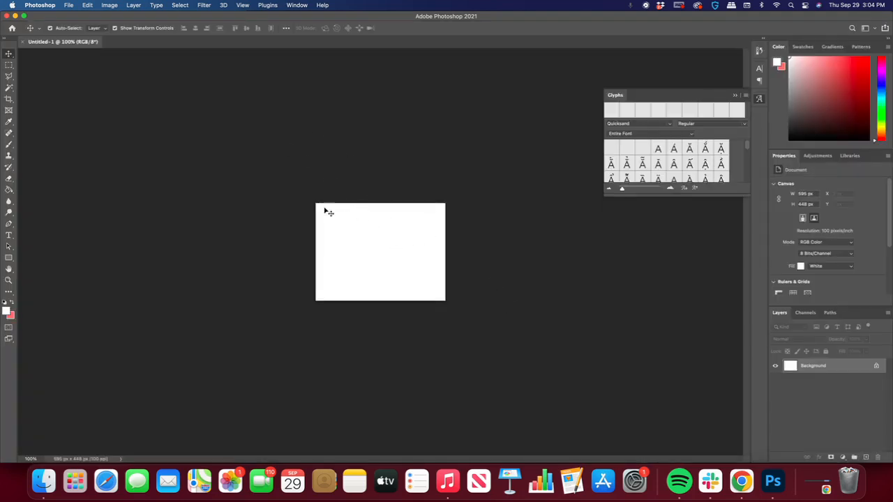
Step: Close the developer tools in Chrome, copy the full-size Spike Lee image and paste it into the new Photoshop document
click(741, 482)
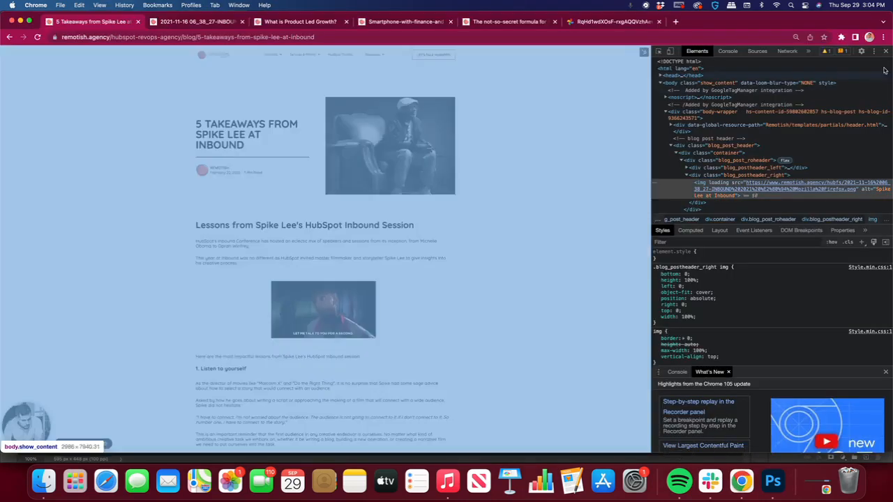
click(886, 51)
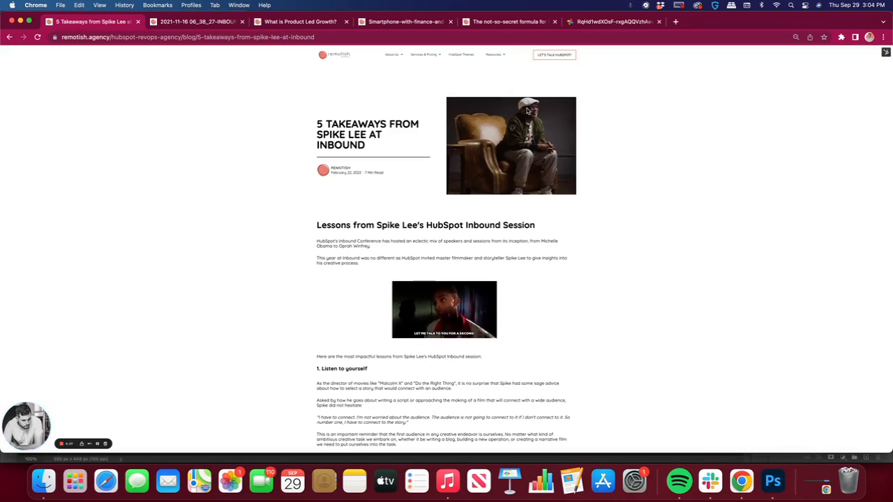
click(192, 22)
right_click(423, 212)
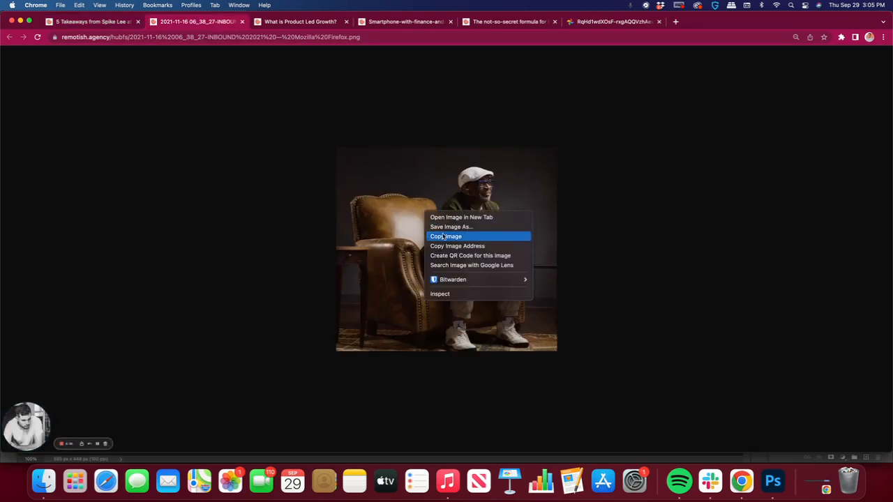
click(440, 236)
click(773, 481)
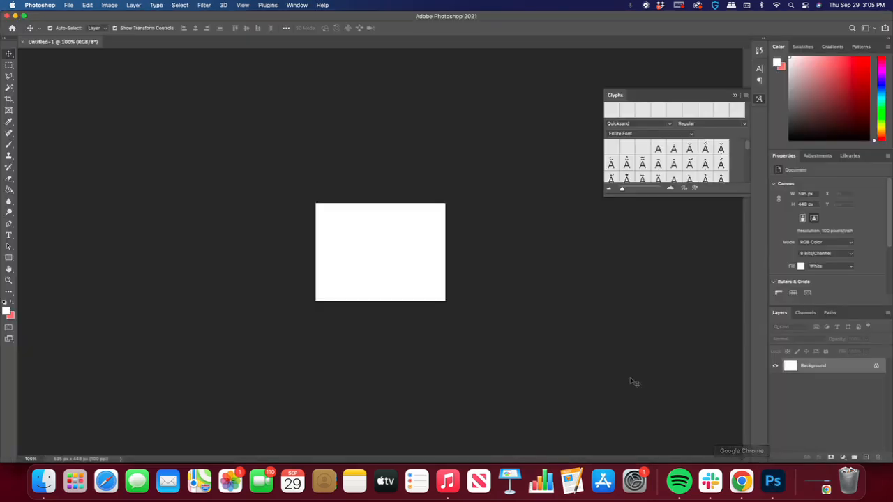
key(super+v)
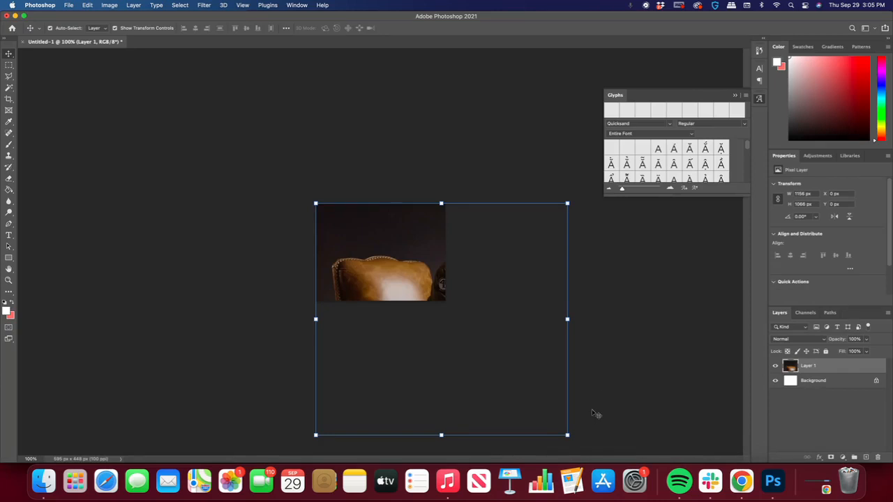
Step: Scale the pasted Spike Lee image down to the canvas width and shift it up so the seated figure fills the frame
drag(568, 436, 421, 284)
key(Return)
click(476, 325)
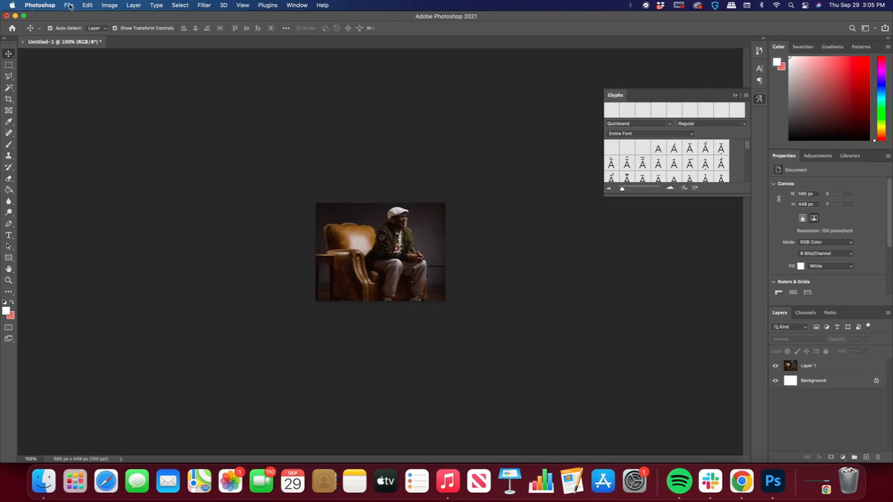
Step: Review the Save for Web file formats and the save location for the optimized JPEG, and leave without saving
click(70, 6)
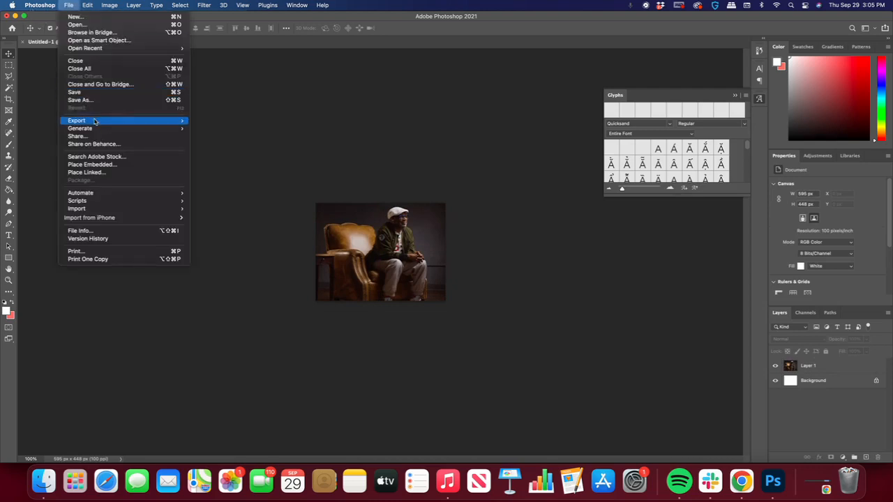
mouse_move(95, 122)
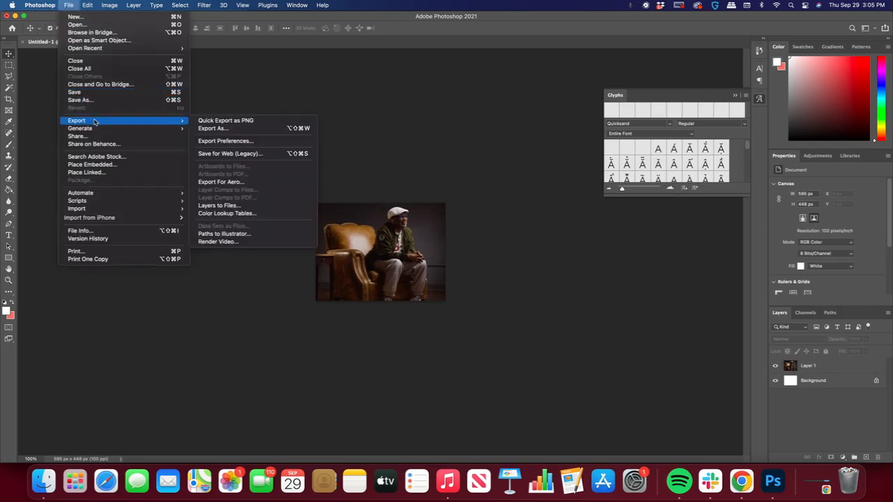
click(240, 160)
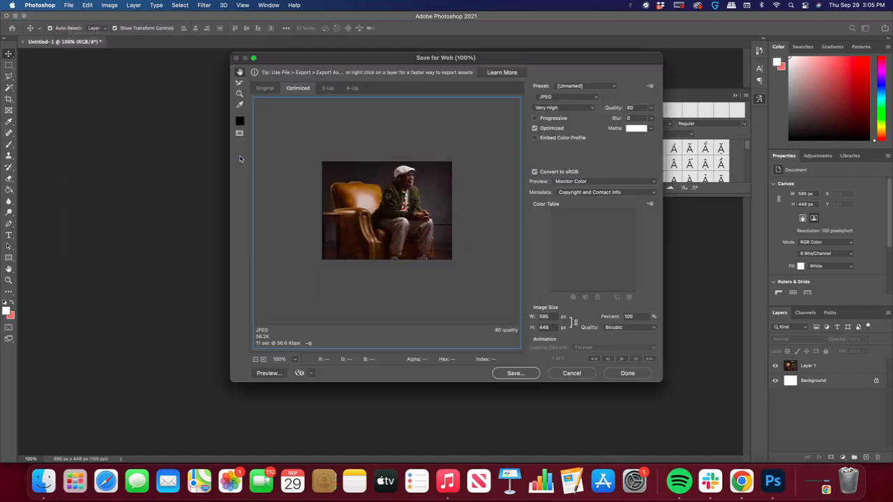
click(548, 98)
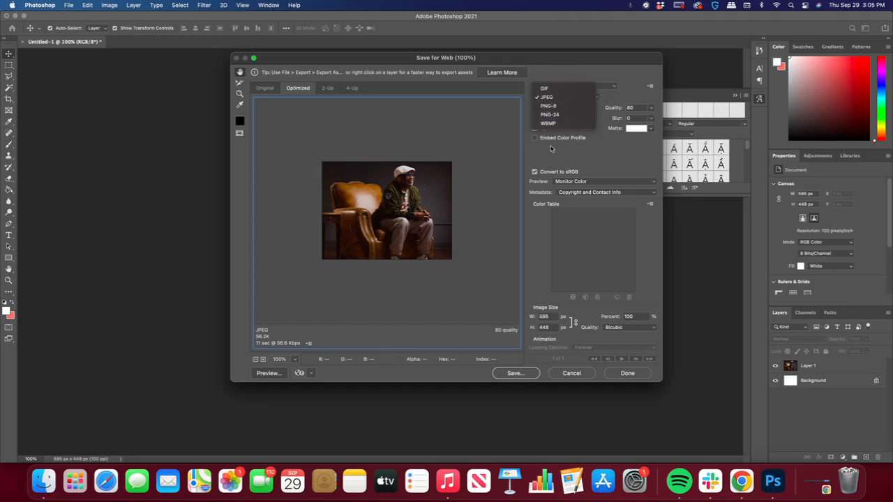
click(527, 376)
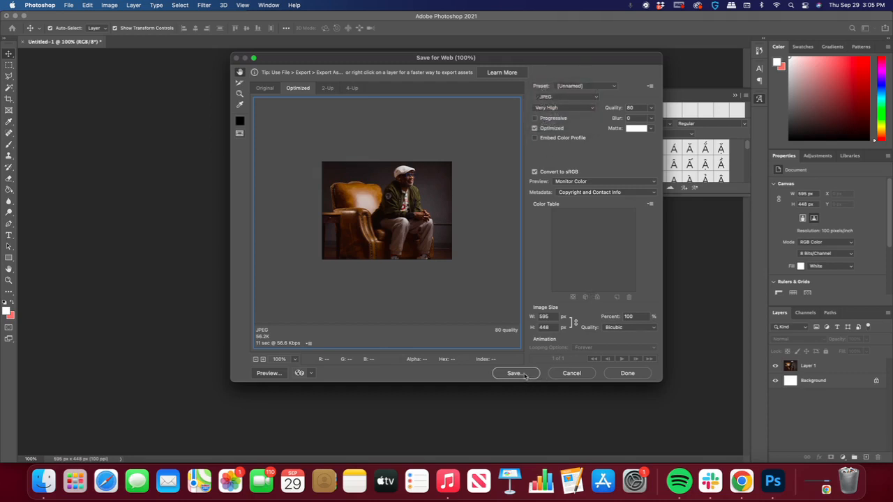
click(525, 376)
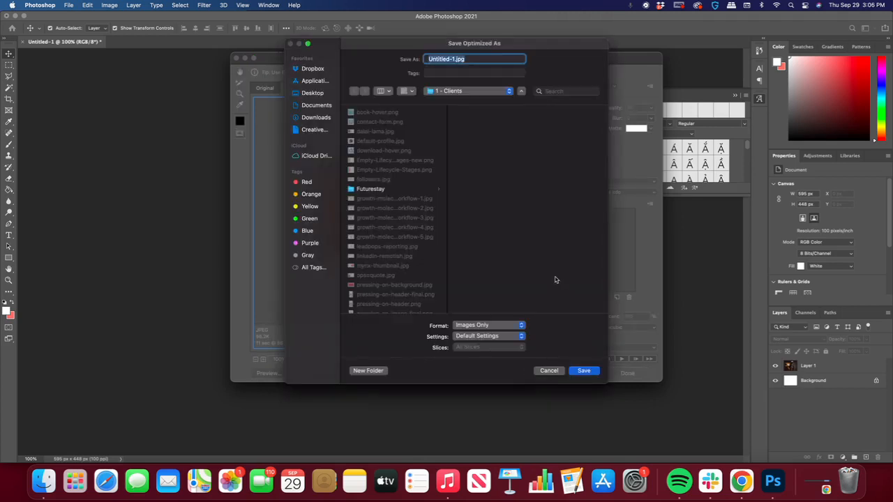
scroll(445, 115, down, 5)
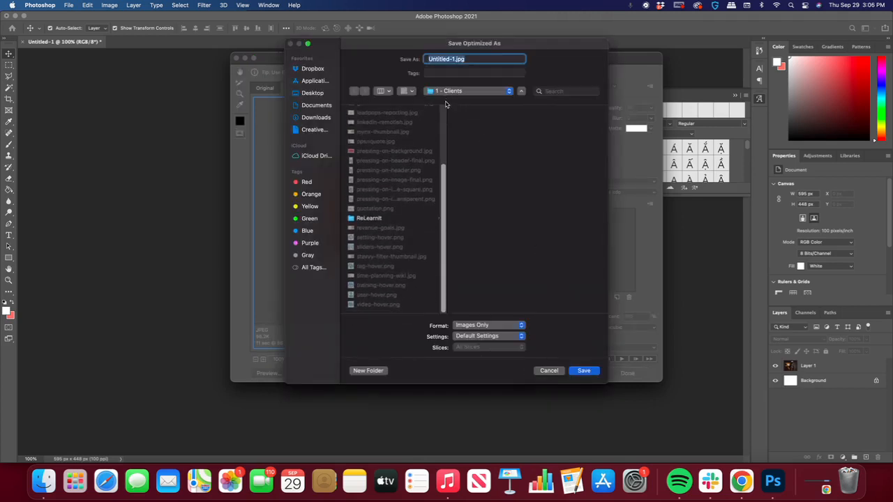
click(549, 371)
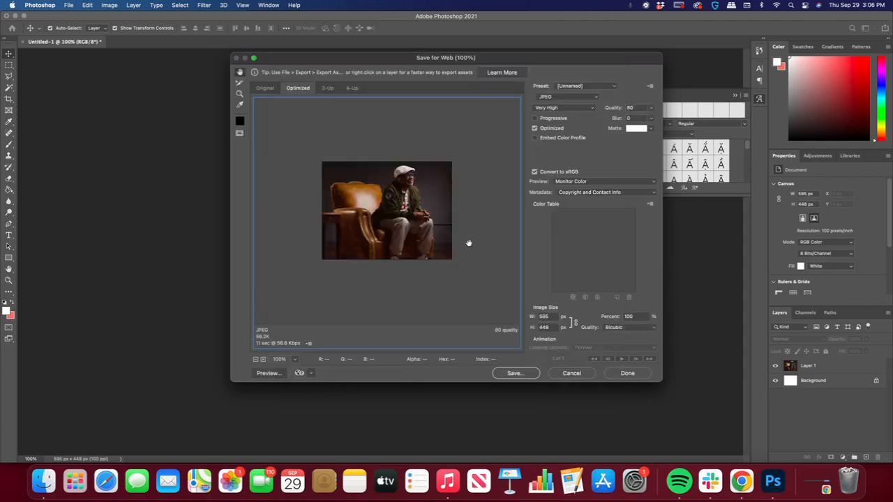
click(585, 374)
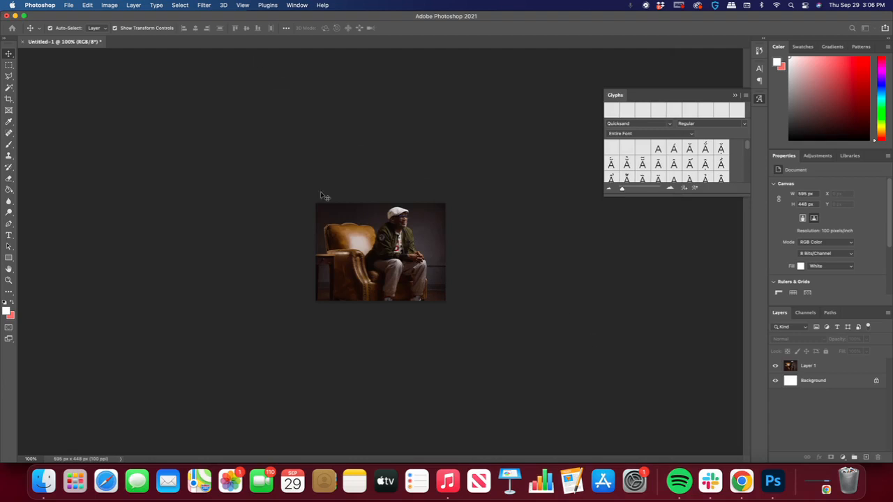
Step: Draw a white rectangle about 467 x 165 px over the upper part of the image
click(9, 258)
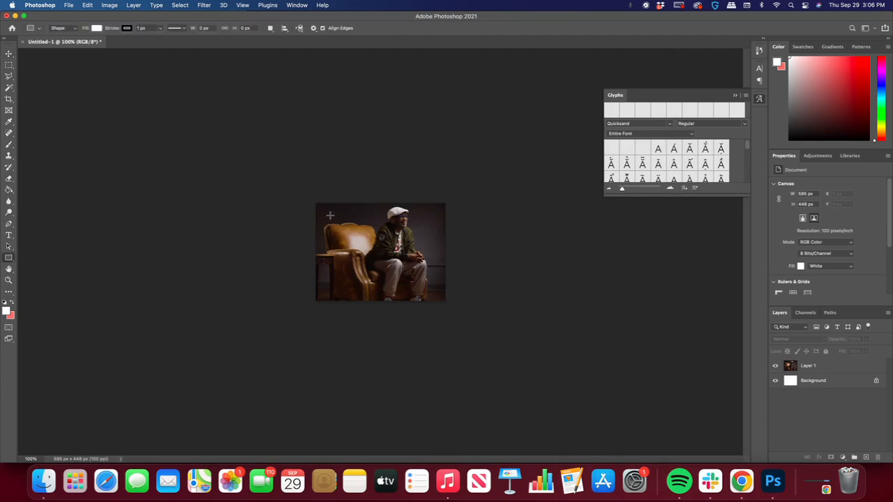
mouse_move(329, 214)
mouse_down()
mouse_move(447, 241)
mouse_move(431, 248)
mouse_up()
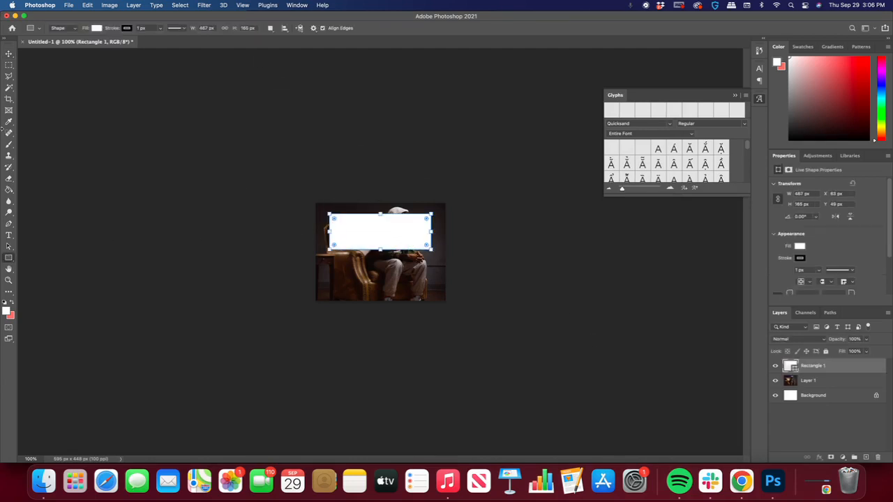
click(9, 54)
Step: Add a text layer on the white rectangle reading "spike-lee-inbound-2021.jpg" as the example file name
click(9, 235)
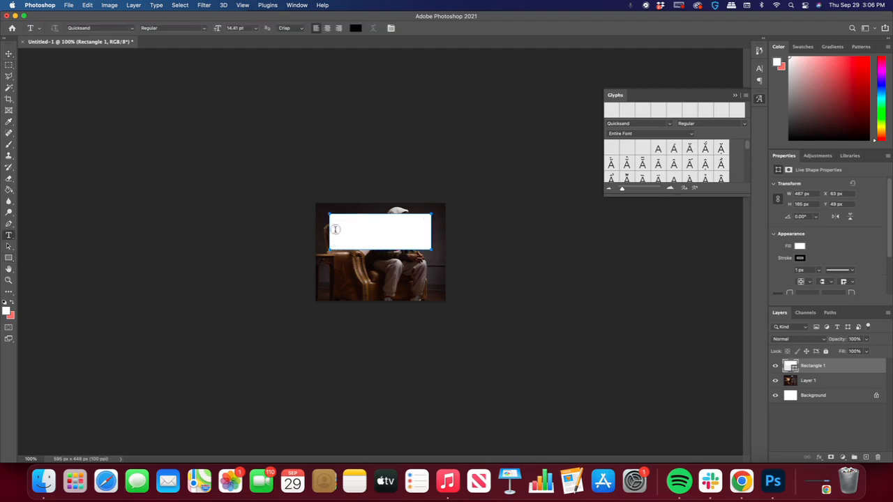
click(335, 229)
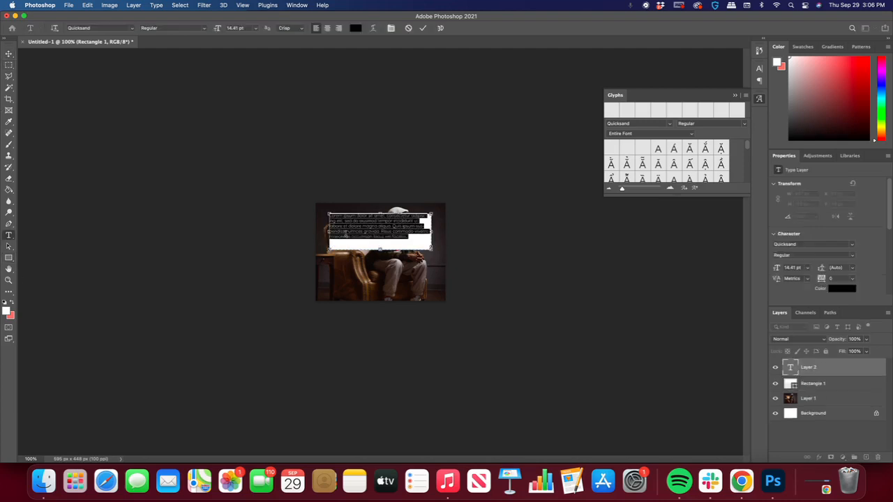
key(BackSpace)
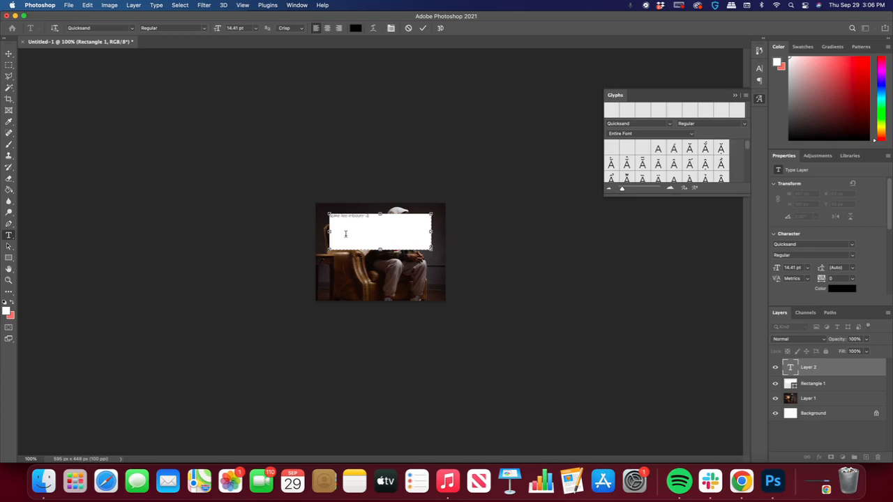
text(2021.jpg)
Step: Scale the file name text up to about 155% and move it so it reads fully within the white rectangle
click(9, 54)
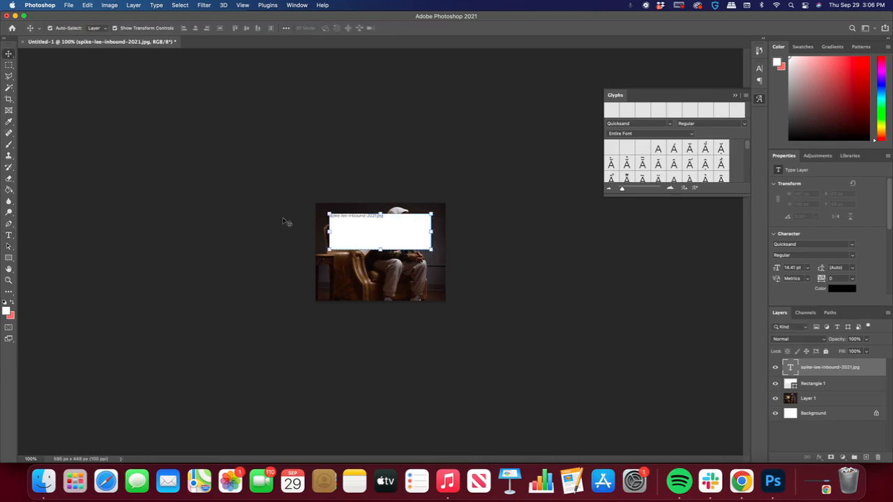
drag(380, 249, 381, 269)
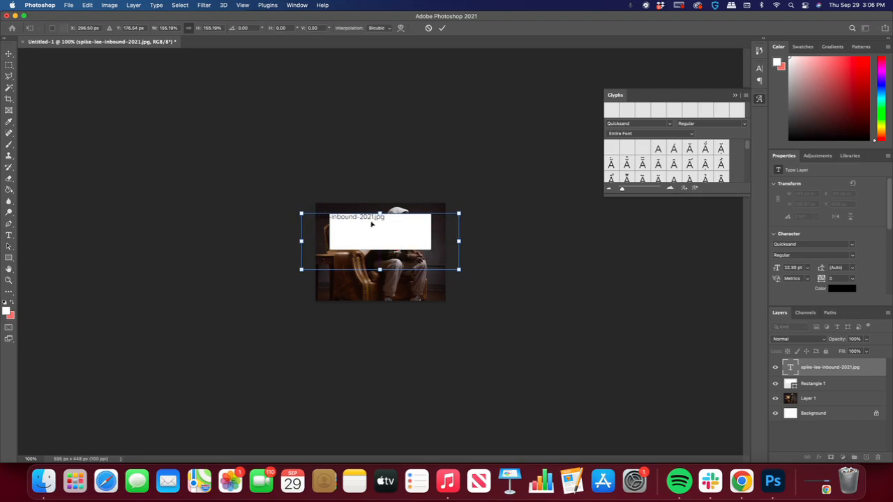
drag(372, 224, 405, 228)
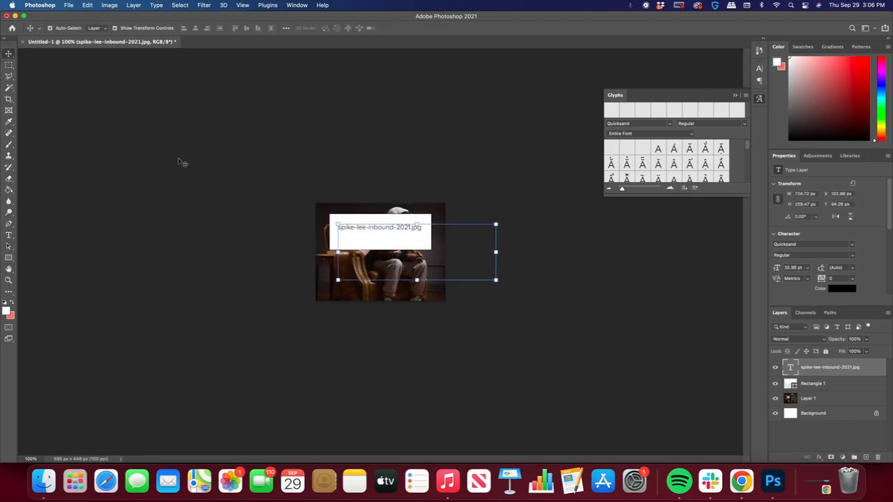
click(115, 119)
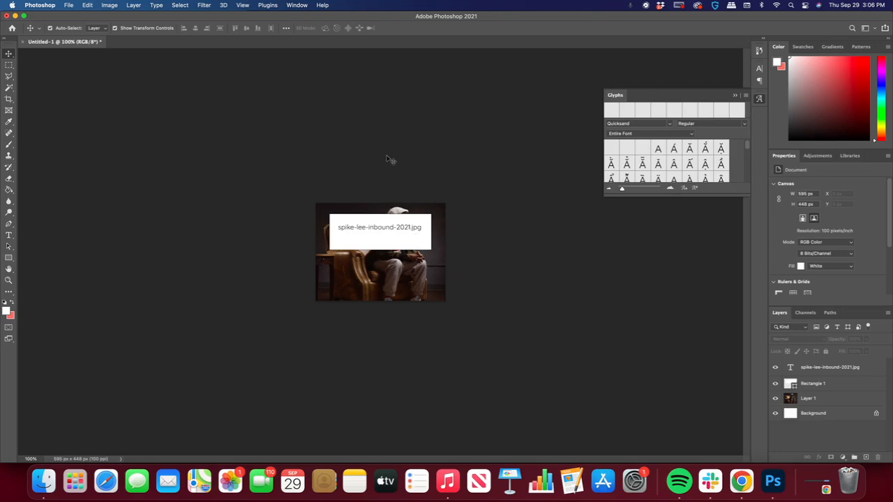
Step: Delete the file name text and the white rectangle from the header image
click(392, 229)
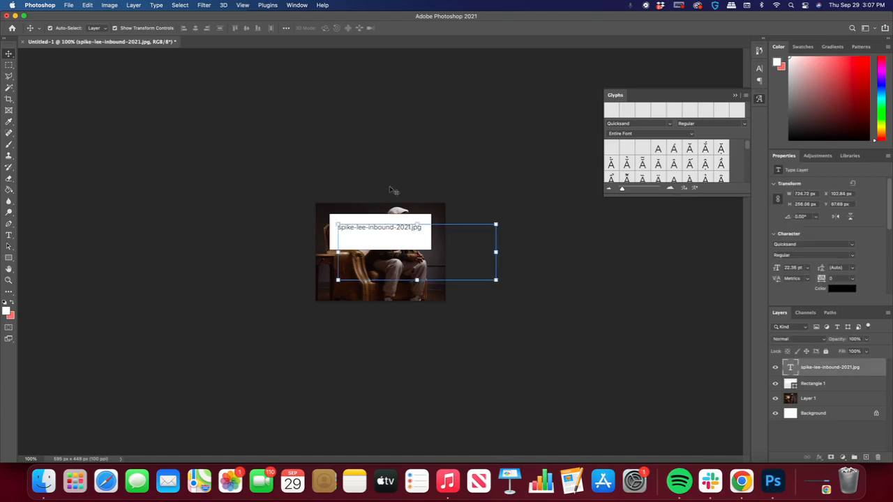
key(BackSpace)
key(BackSpace)
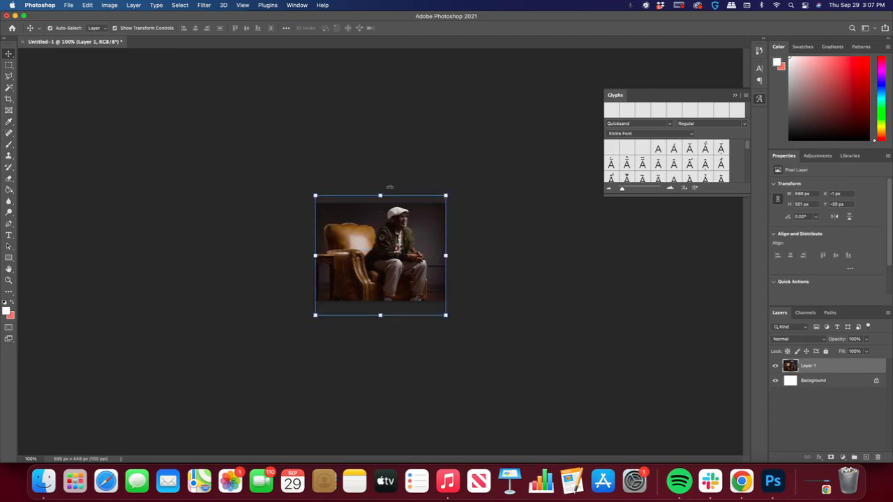
Step: Switch to Chrome, copy the full-size purple RevOps diagram and return to the post "The Not-So-Secret Formula for RevOps"
key(ctrl+Left)
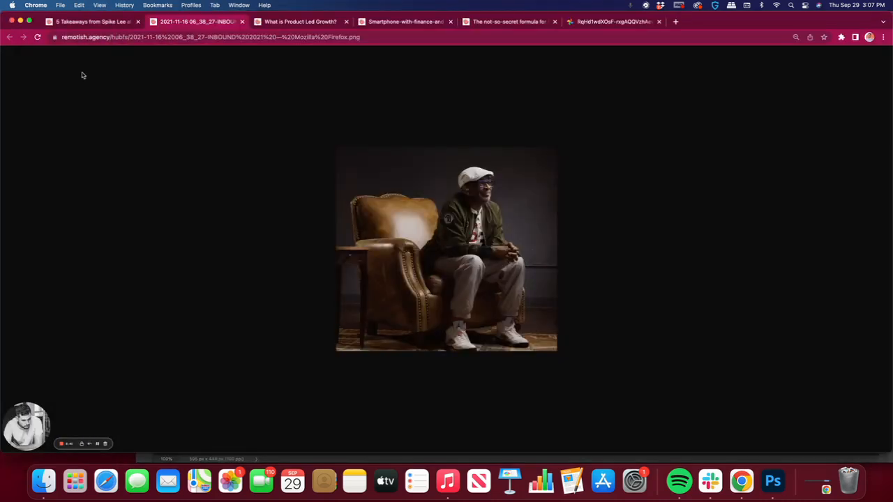
key(ctrl+Tab)
key(ctrl+Tab)
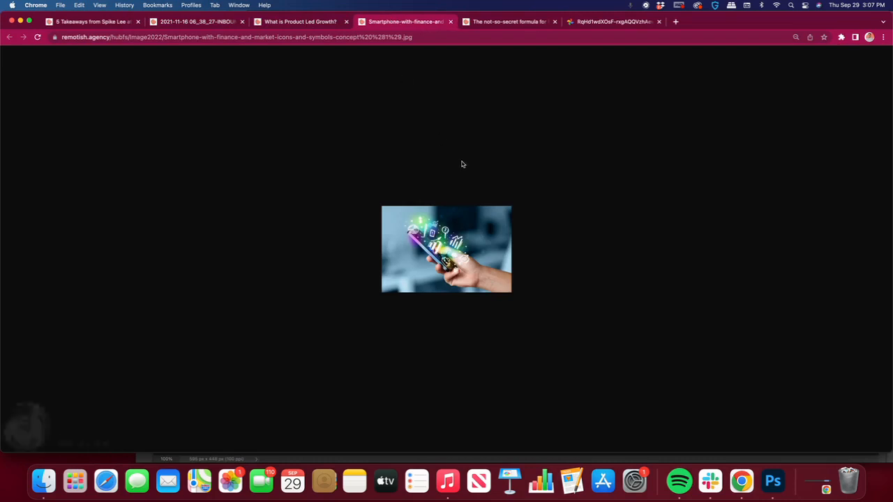
click(490, 23)
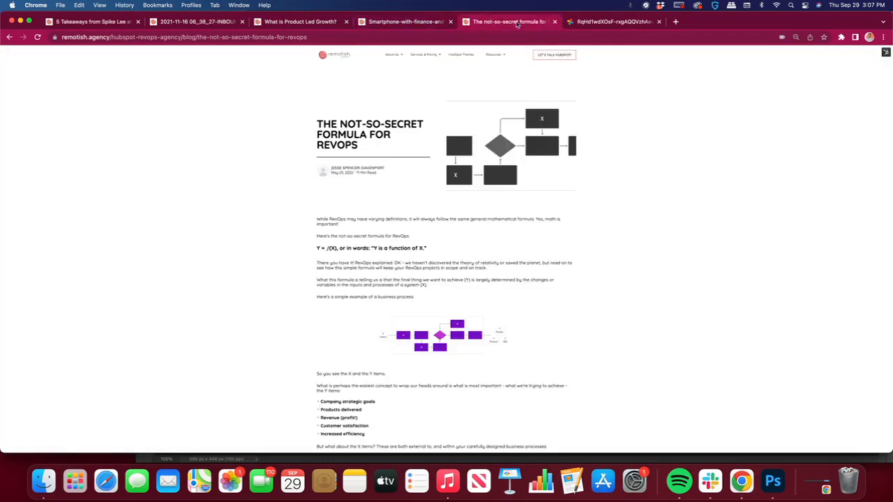
click(598, 23)
right_click(533, 218)
click(558, 246)
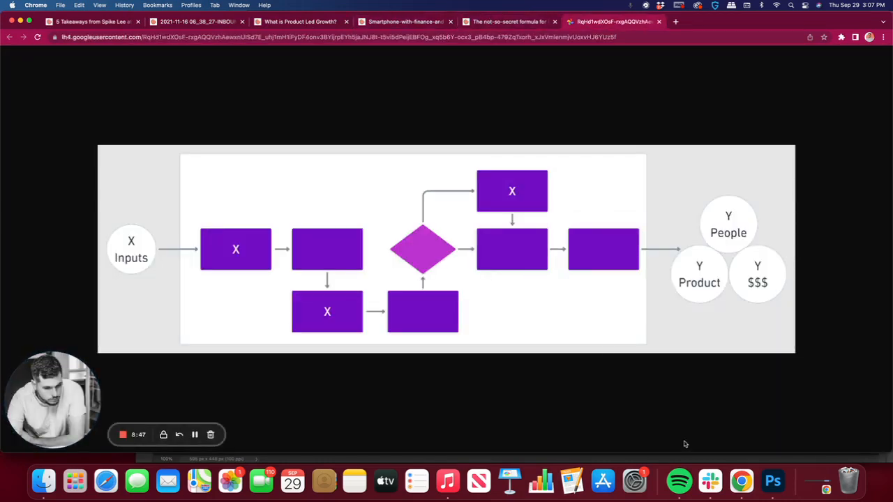
click(492, 23)
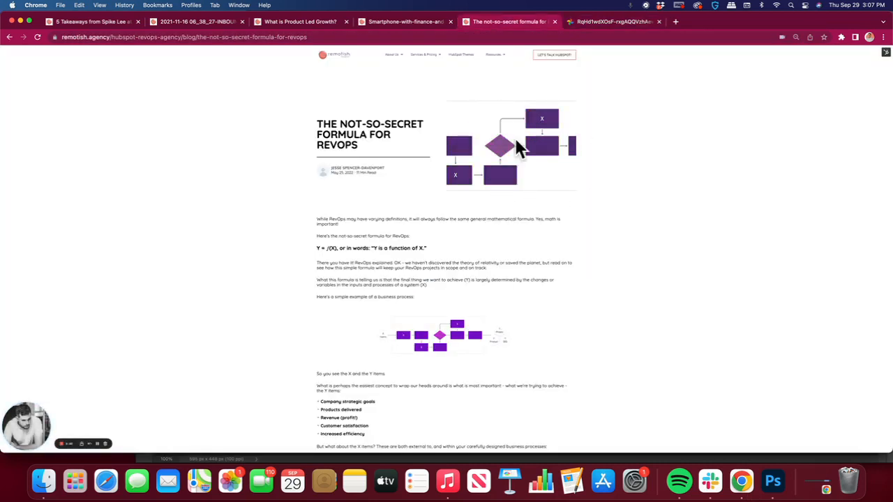
Step: Switch to Photoshop, paste the RevOps diagram over the canvas, shift it sideways and scale it to about 108% to cover the full height
click(773, 483)
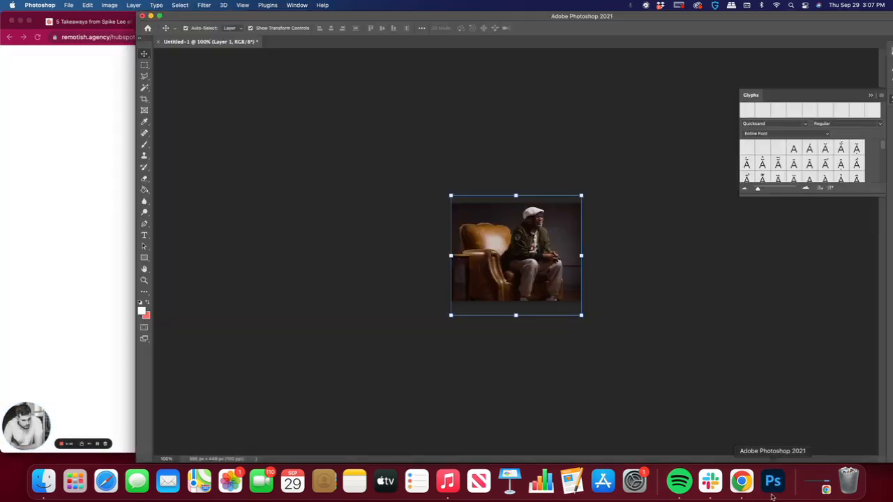
key(cmd+v)
drag(537, 279, 450, 269)
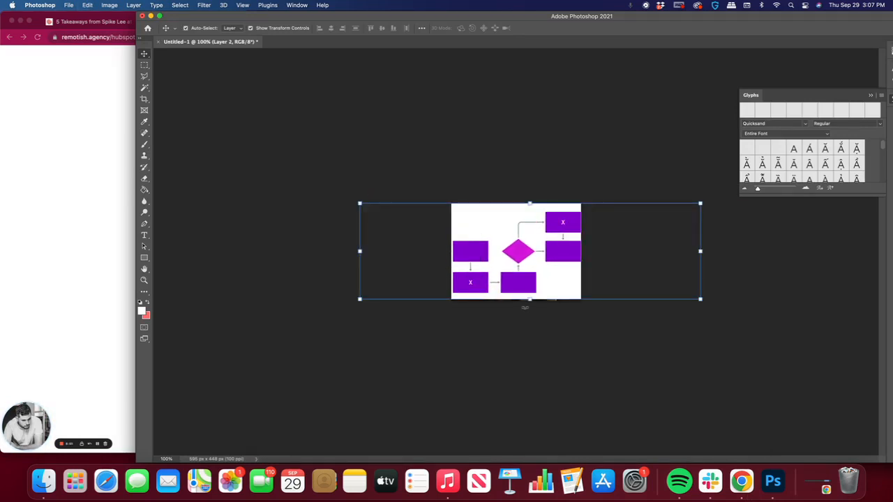
drag(524, 307, 523, 315)
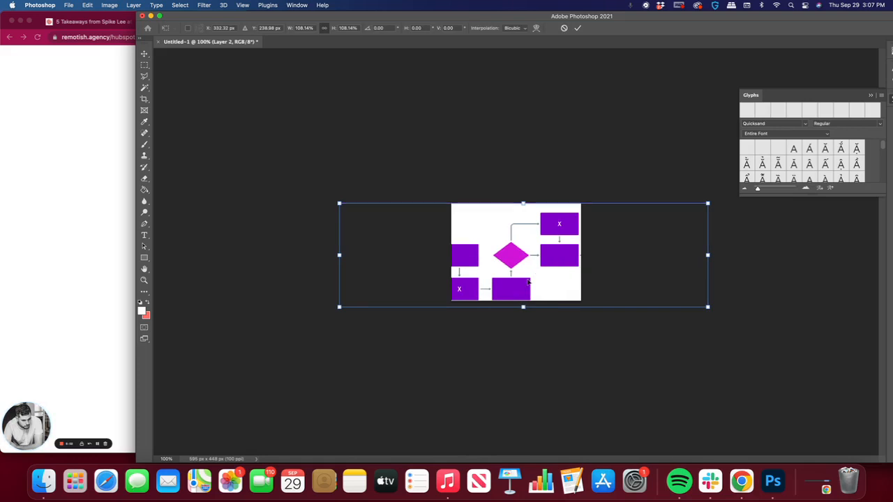
key(Return)
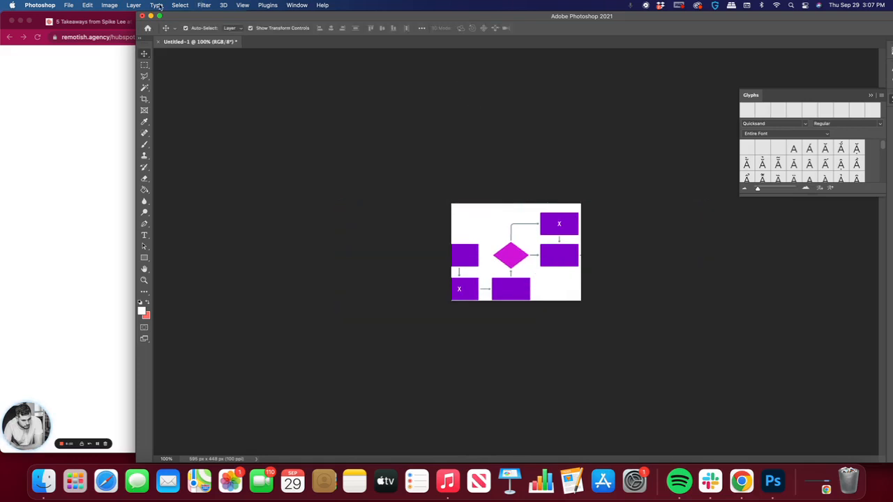
Step: Look over the export options for the diagram header without exporting, and switch back to the RevOps post in Chrome
click(68, 5)
mouse_move(103, 123)
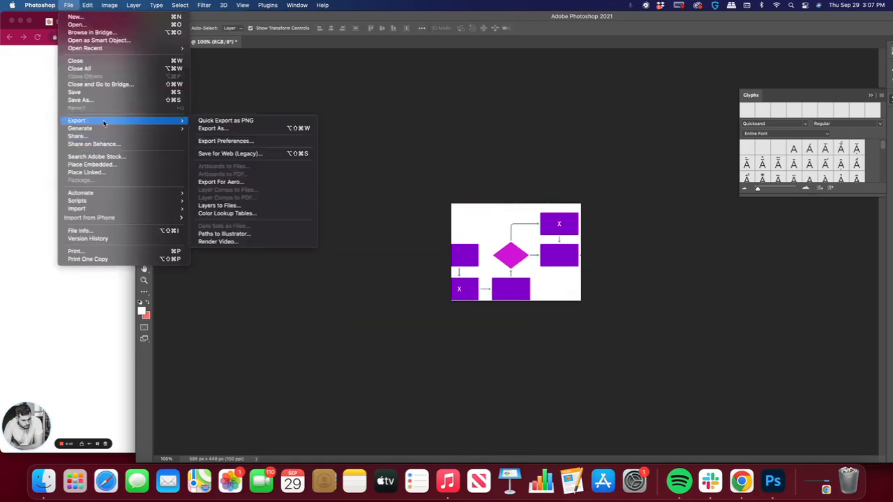
click(321, 91)
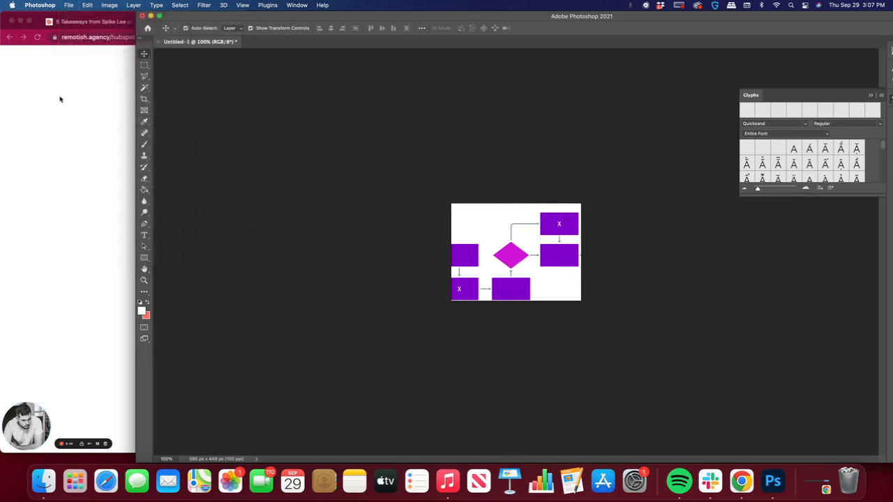
click(60, 100)
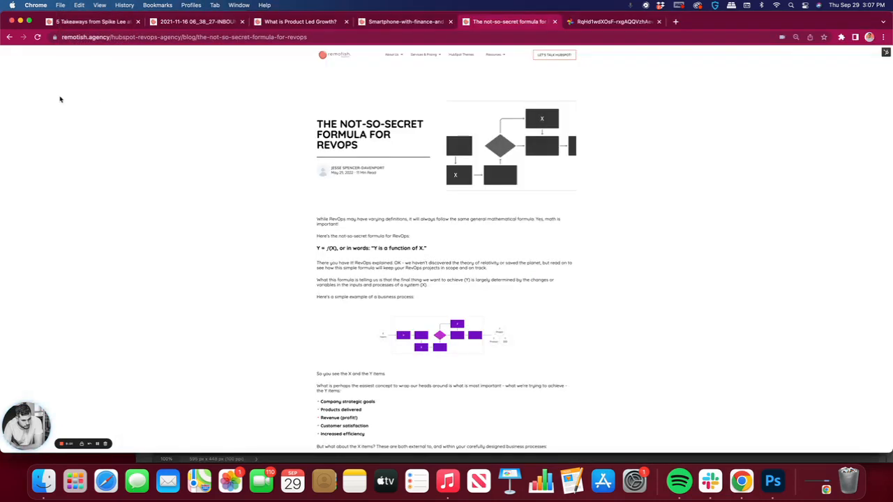